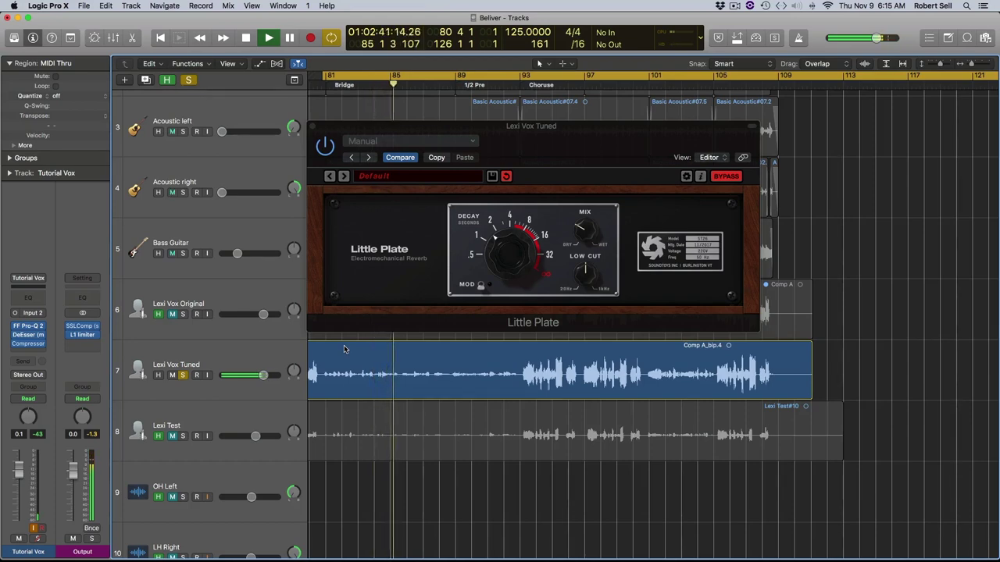
Stop playback of the soloed Lexi Vox Tuned vocal with Little Plate bypassed
key(space)
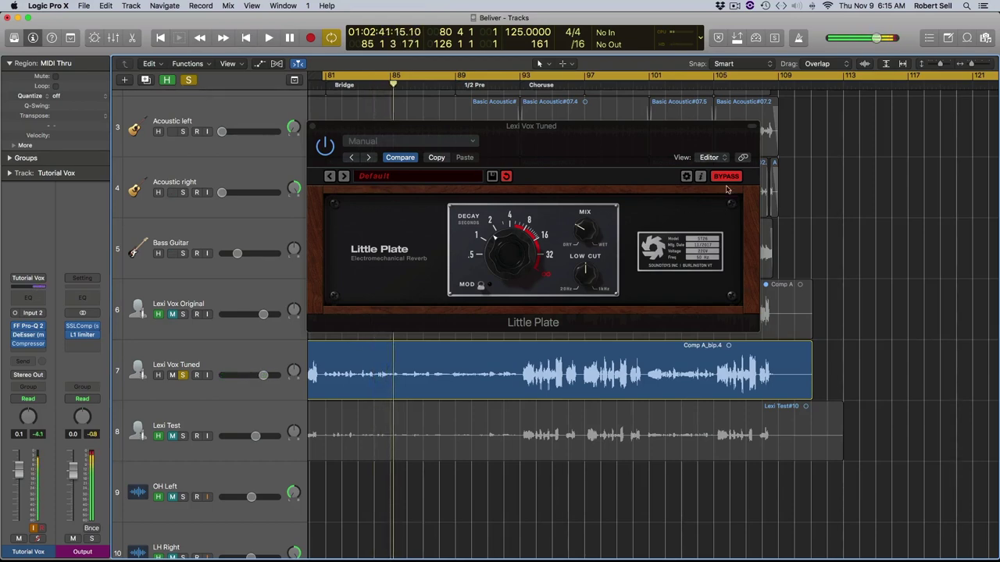
Take Little Plate out of bypass and play the vocal through the reverb
click(728, 177)
key(space)
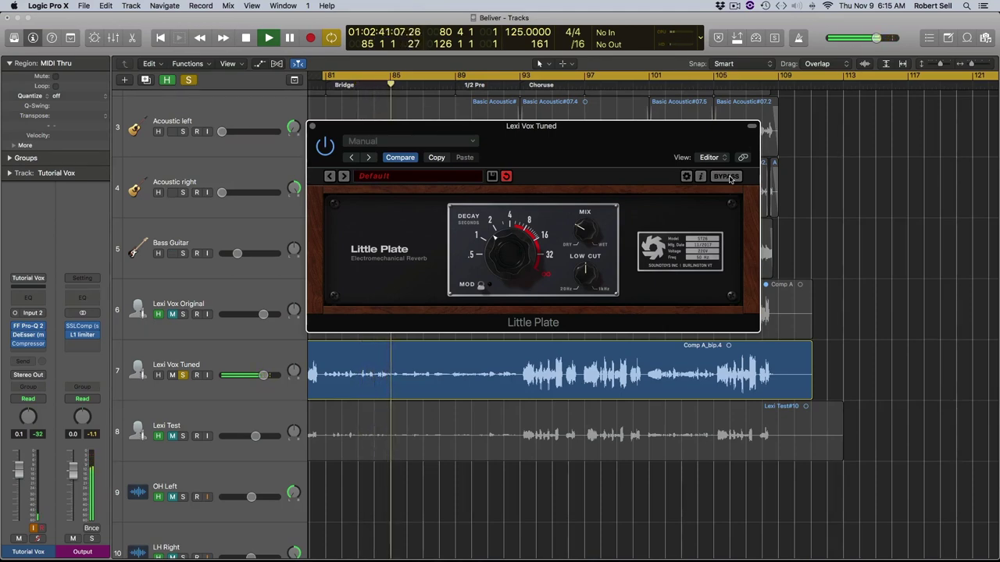
Stop playback, shorten the decay to about 1.5 s, recentre the low cut, then bypass
key(space)
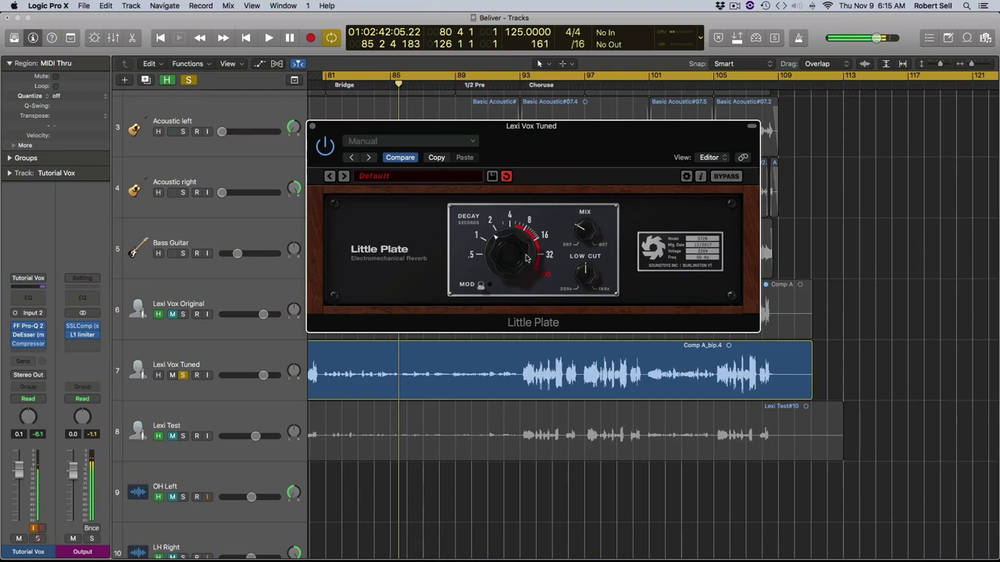
mouse_move(527, 258)
mouse_down()
mouse_move(519, 279)
mouse_move(514, 141)
mouse_up()
drag(590, 279, 592, 297)
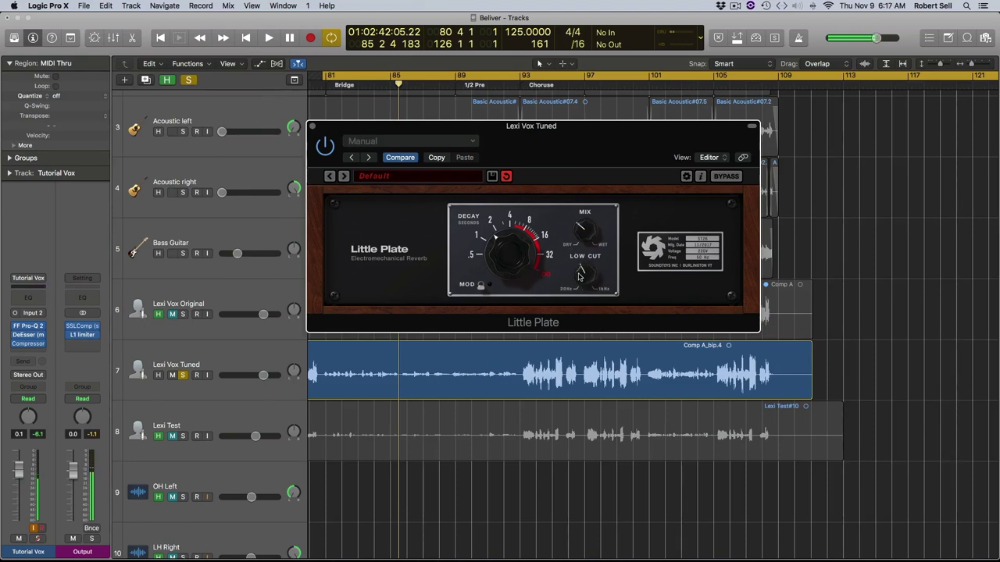
mouse_move(578, 275)
mouse_down()
mouse_move(592, 279)
mouse_move(585, 255)
mouse_up()
alt+click(585, 274)
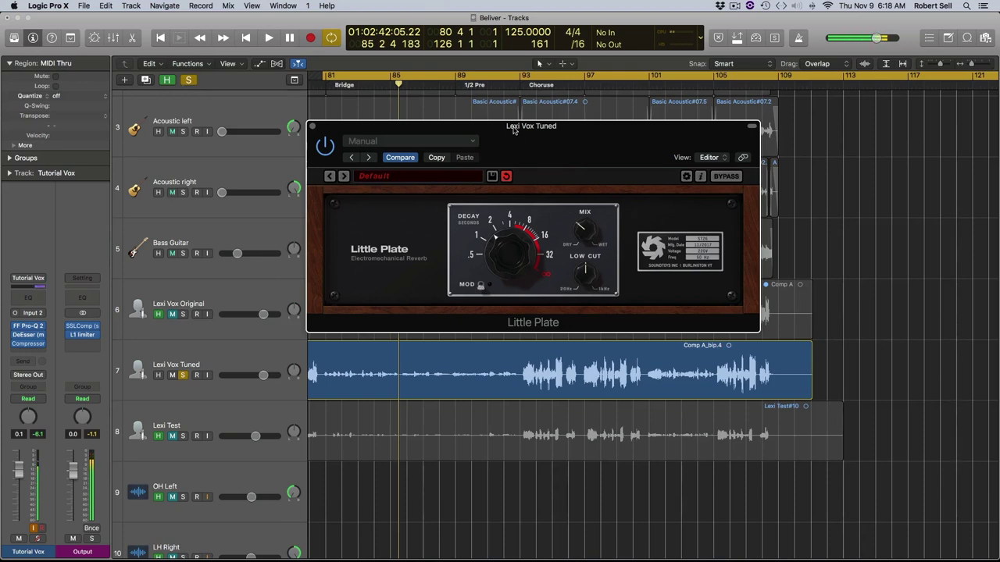
click(727, 177)
Unsolo the Lexi Vox Tuned track and play the full mix
drag(607, 130, 582, 121)
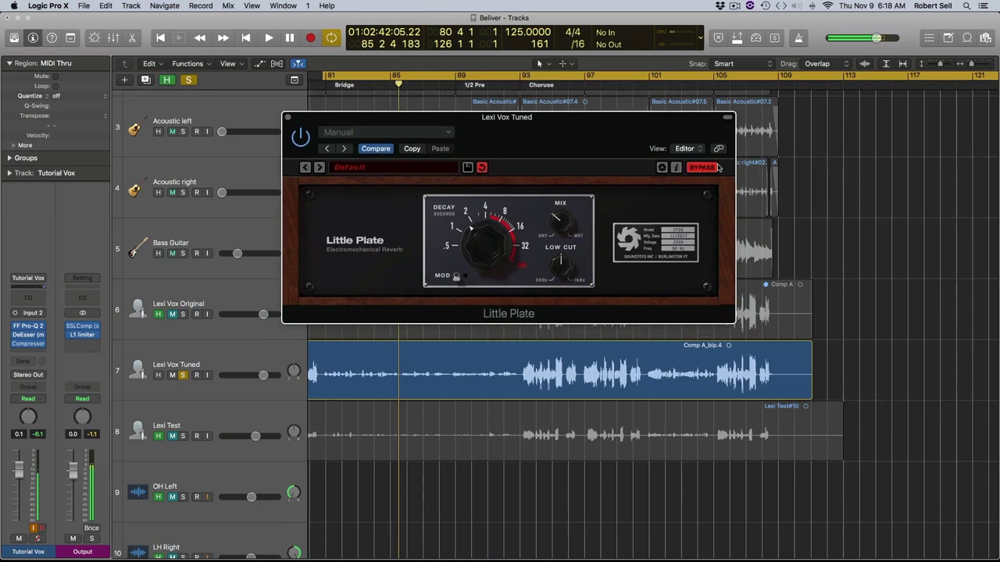
click(183, 376)
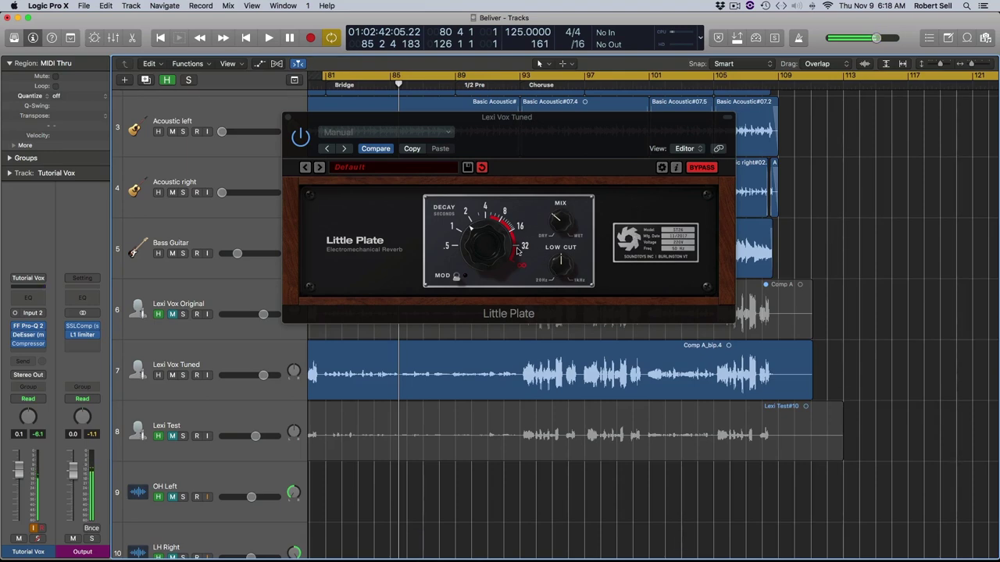
key(space)
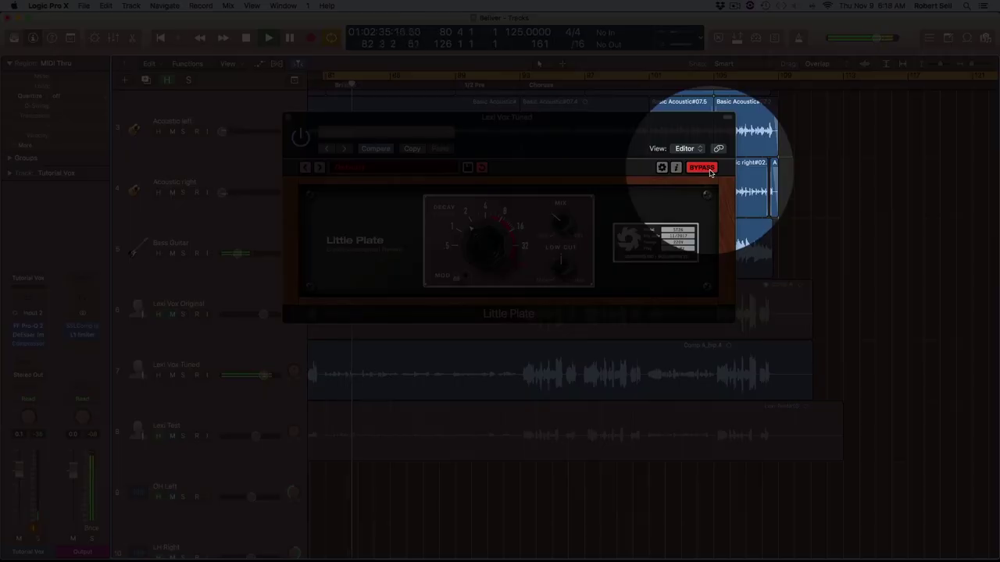
Re-enable Little Plate and sweep its decay toward 4 s and back to about 1.5 s
click(709, 170)
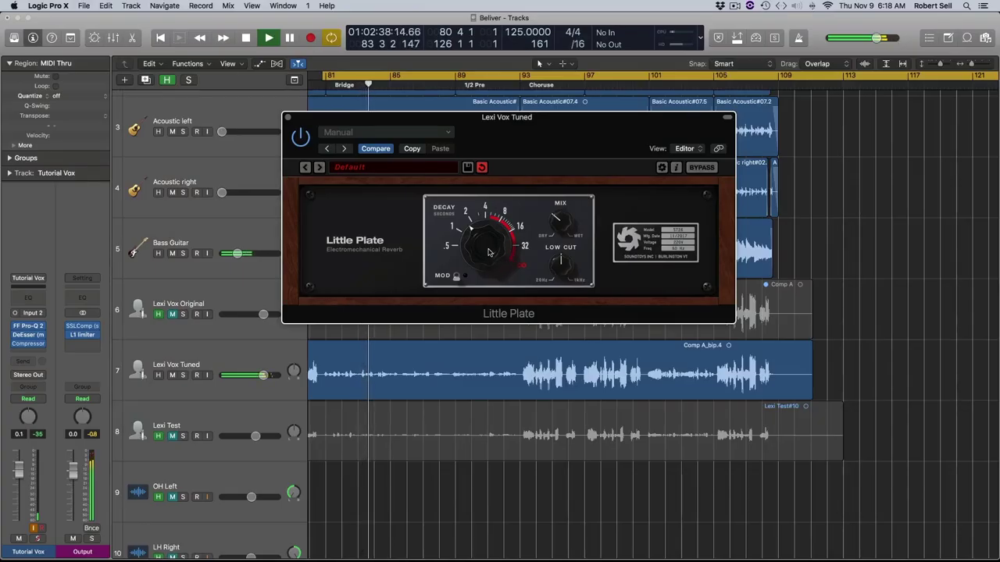
drag(488, 252, 492, 236)
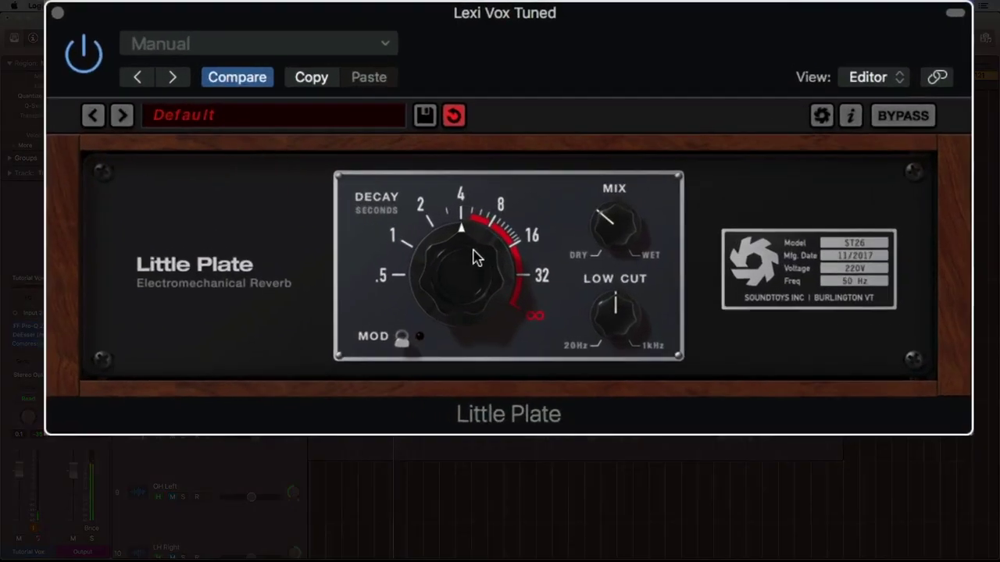
drag(492, 236, 490, 255)
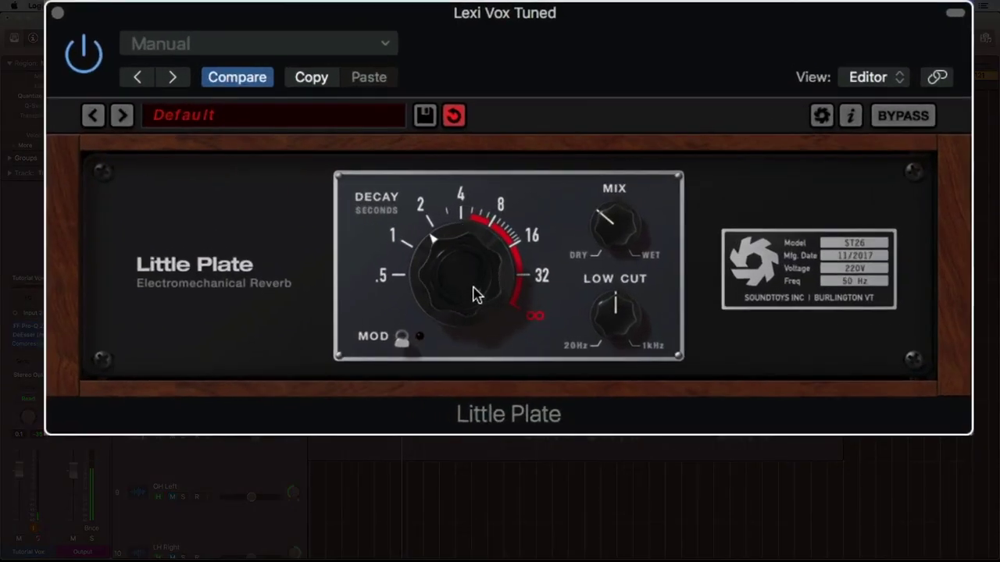
Sweep the mix wet and dry, lengthen decay to ~8 s, and recentre the low cut
drag(625, 223, 625, 183)
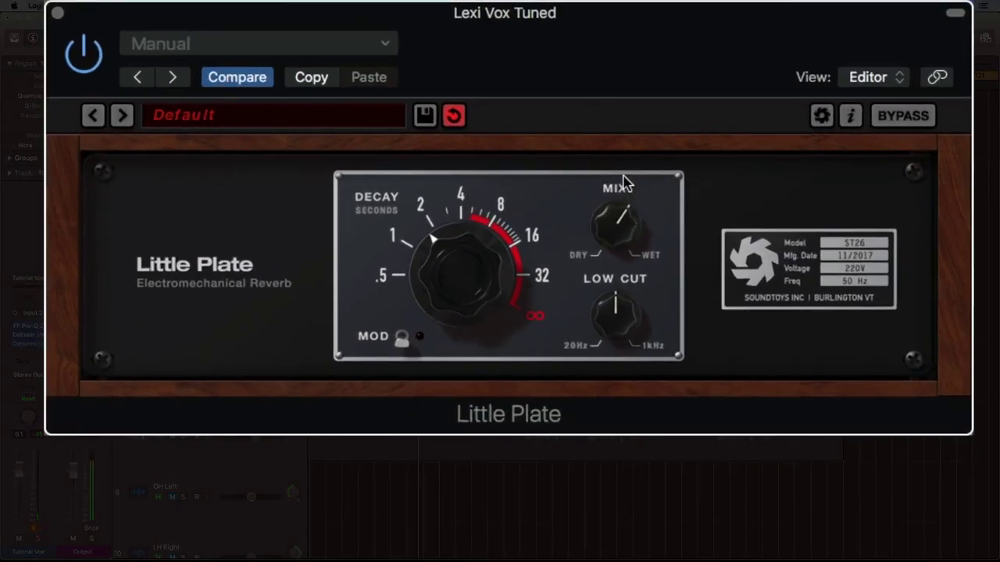
drag(625, 184, 627, 234)
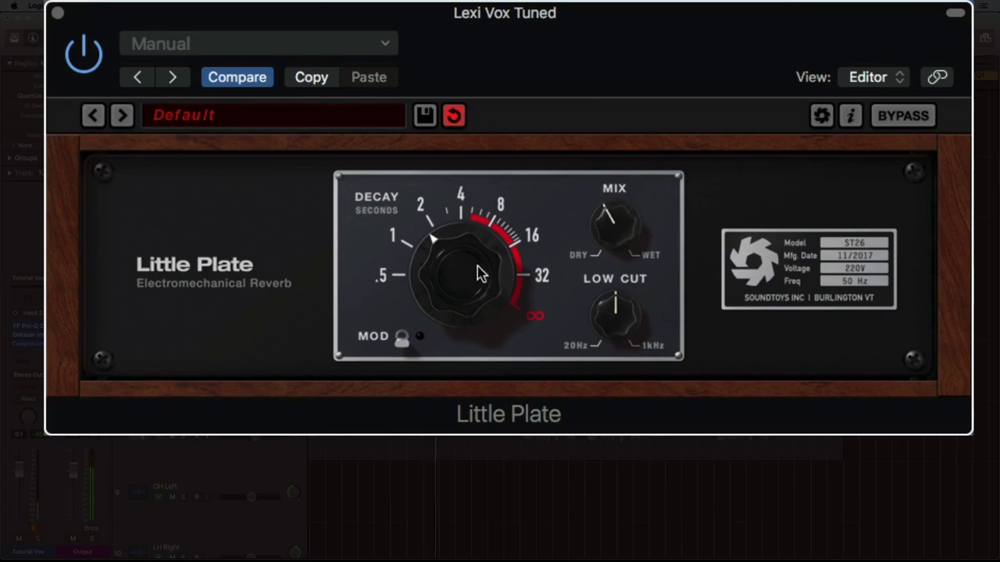
drag(480, 273, 473, 209)
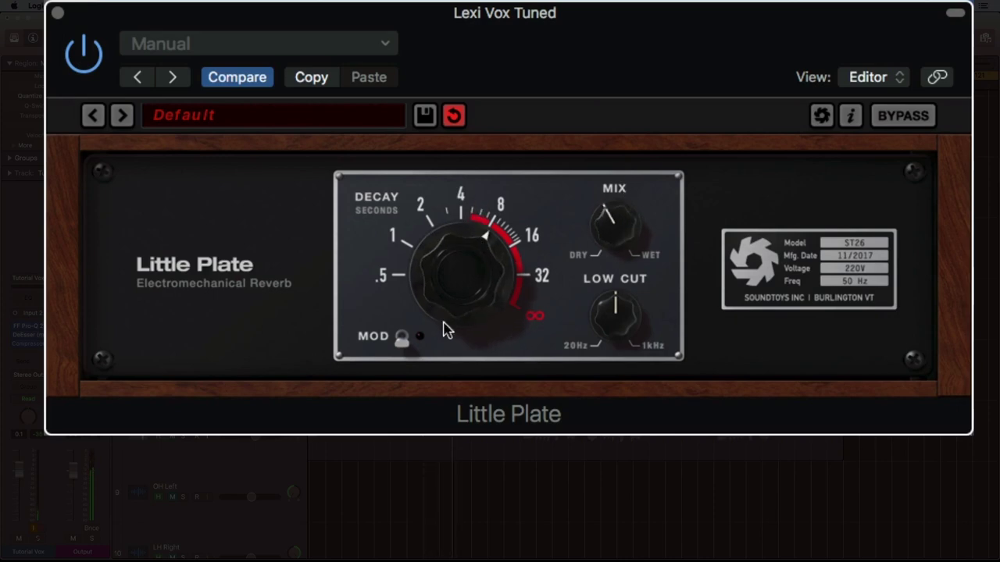
drag(632, 335, 610, 201)
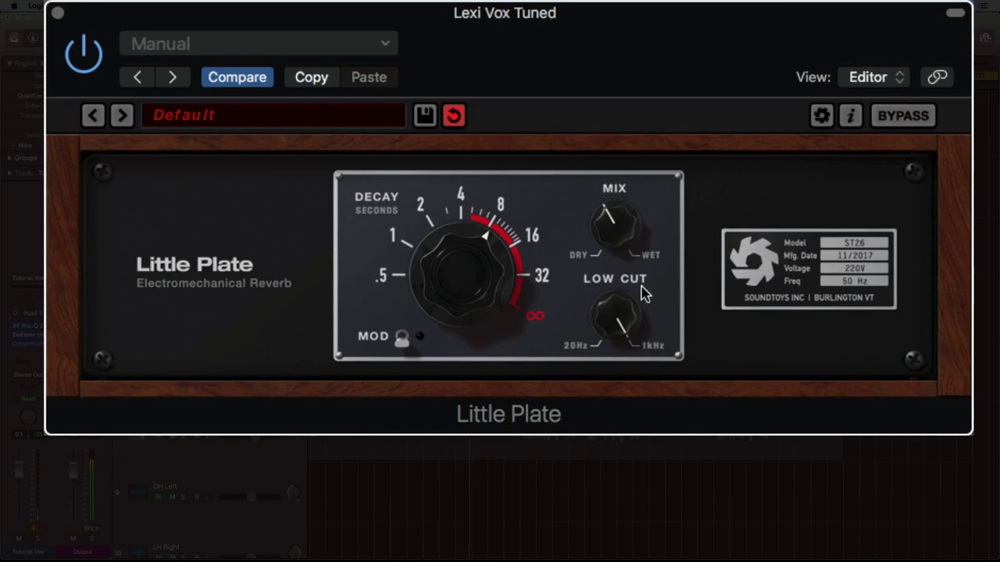
drag(629, 312, 629, 375)
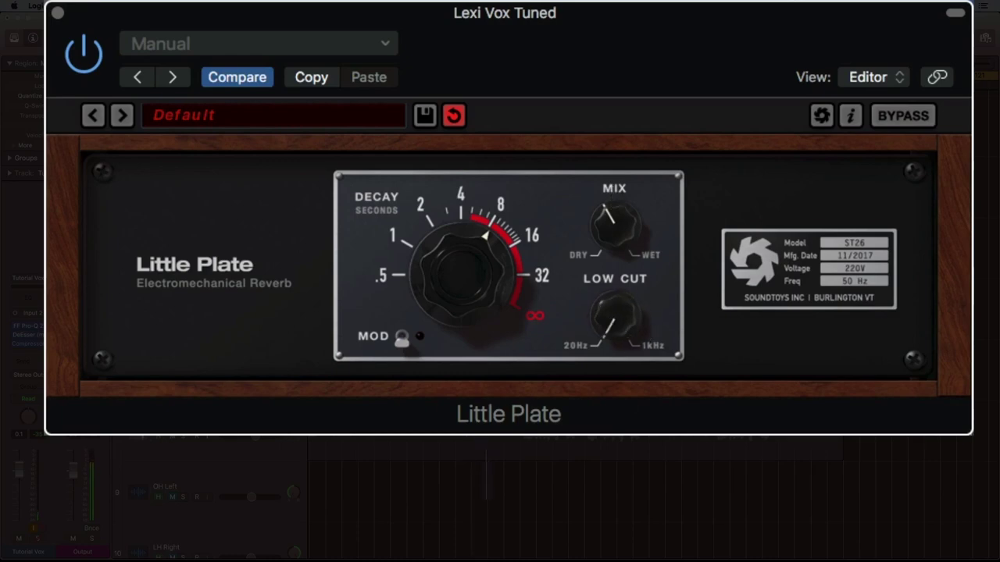
alt+click(618, 332)
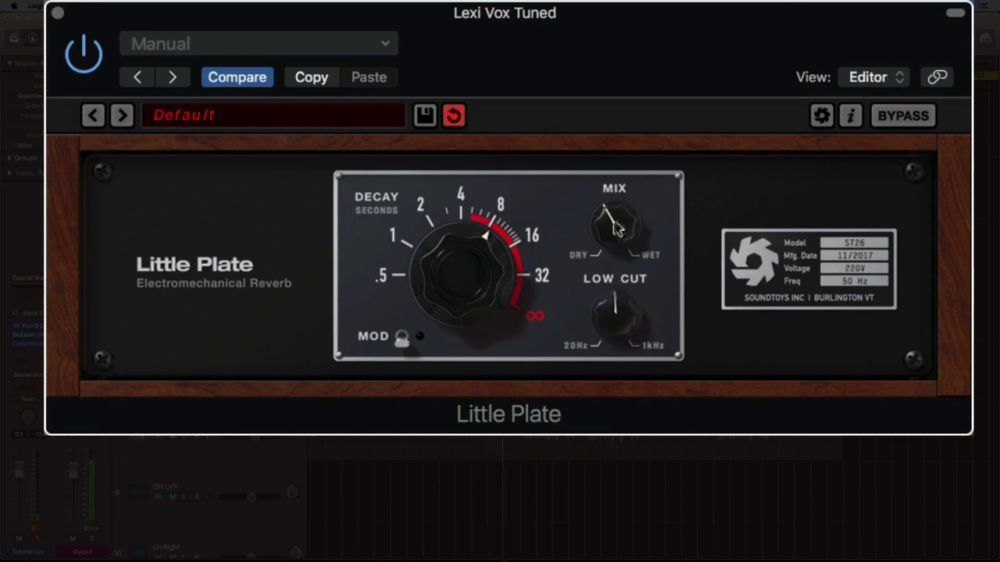
Shorten the decay under 2 s and set the mix slightly dry of centre
drag(461, 252, 482, 330)
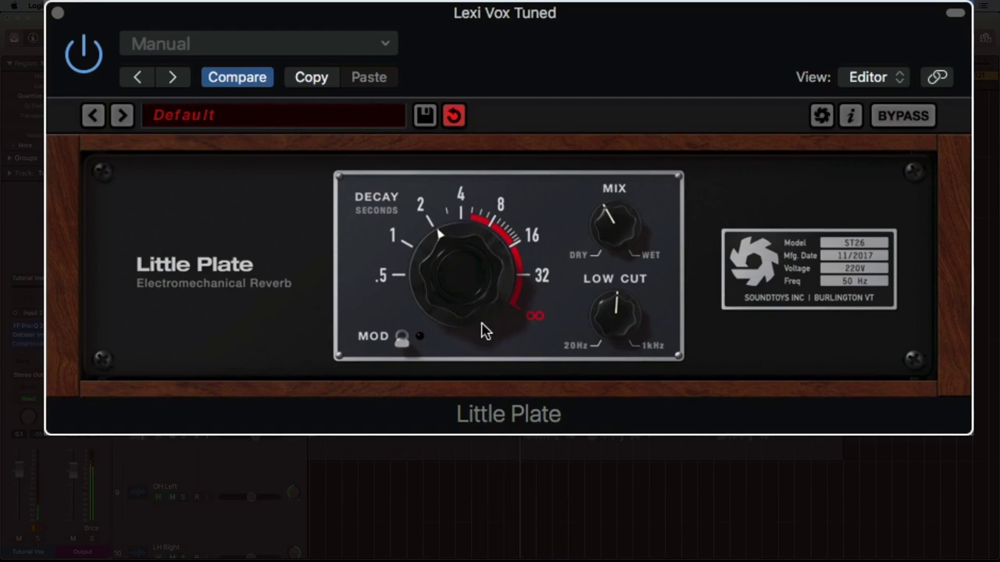
drag(612, 221, 634, 310)
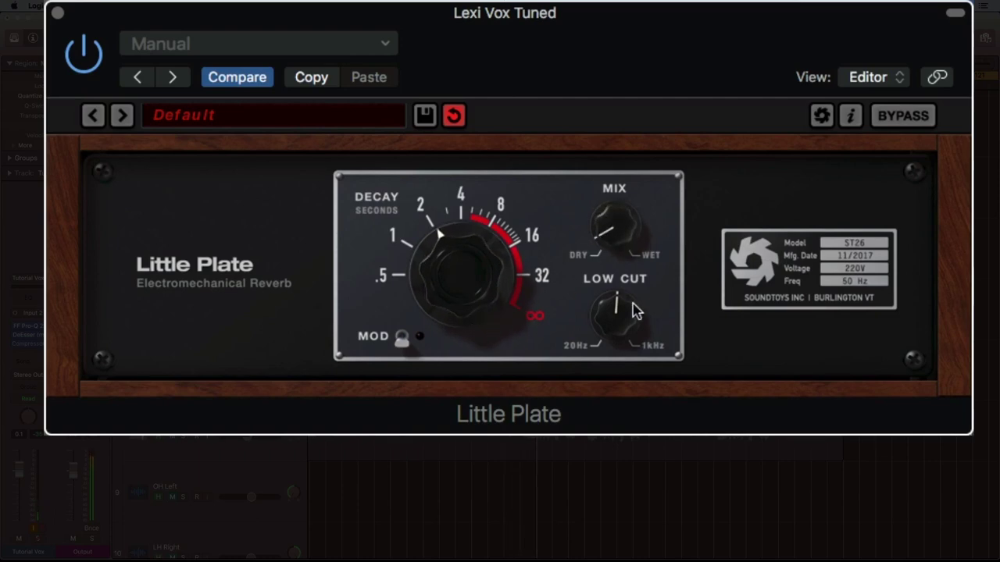
alt+click(634, 214)
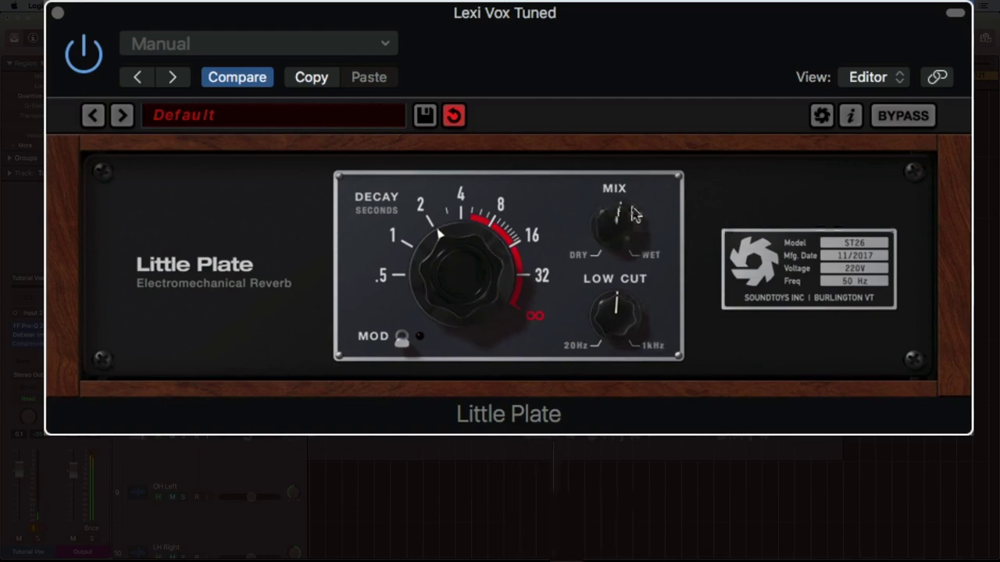
drag(635, 215, 634, 247)
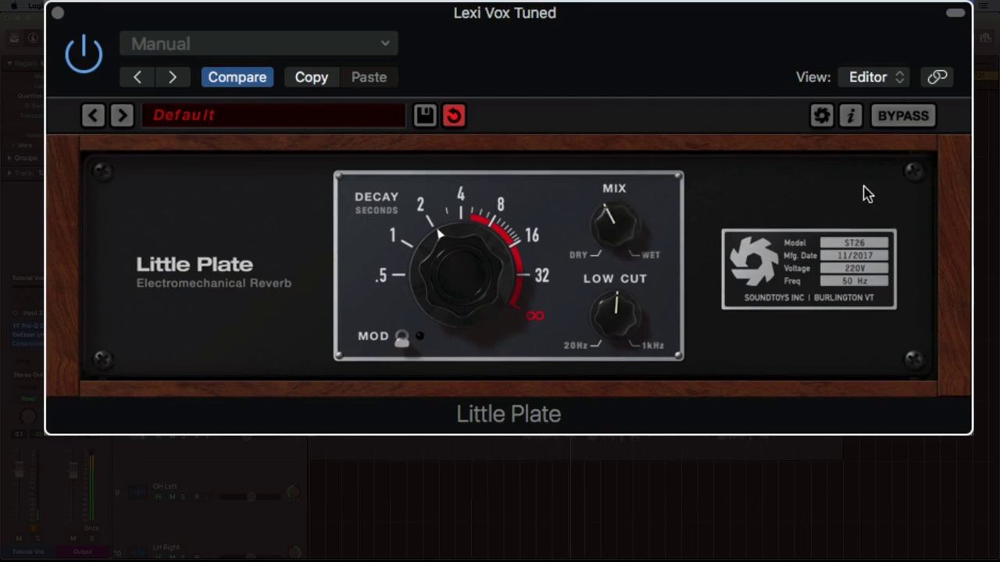
Compare with bypass, then switch MOD on and off while adjusting the mix
click(918, 121)
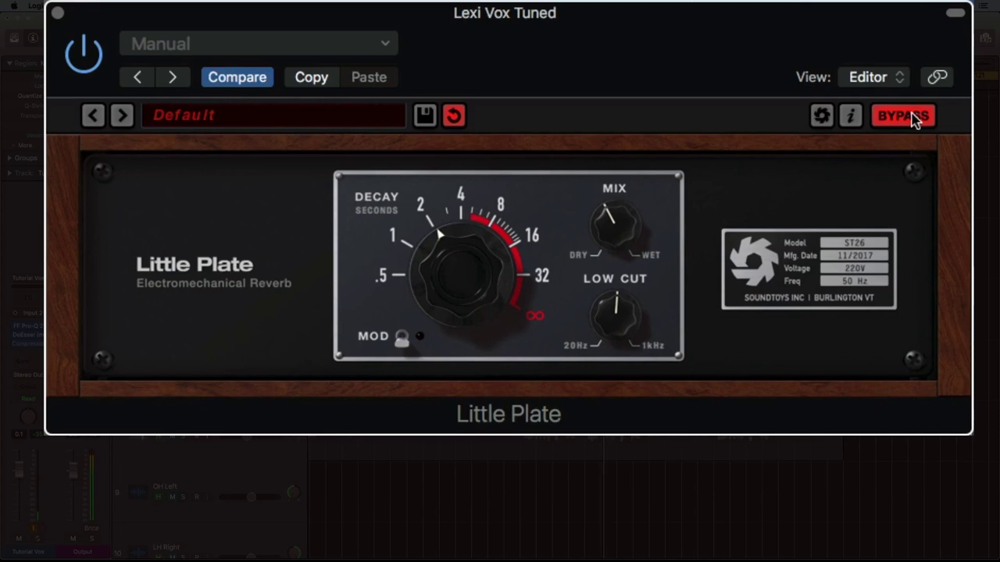
click(912, 117)
click(401, 336)
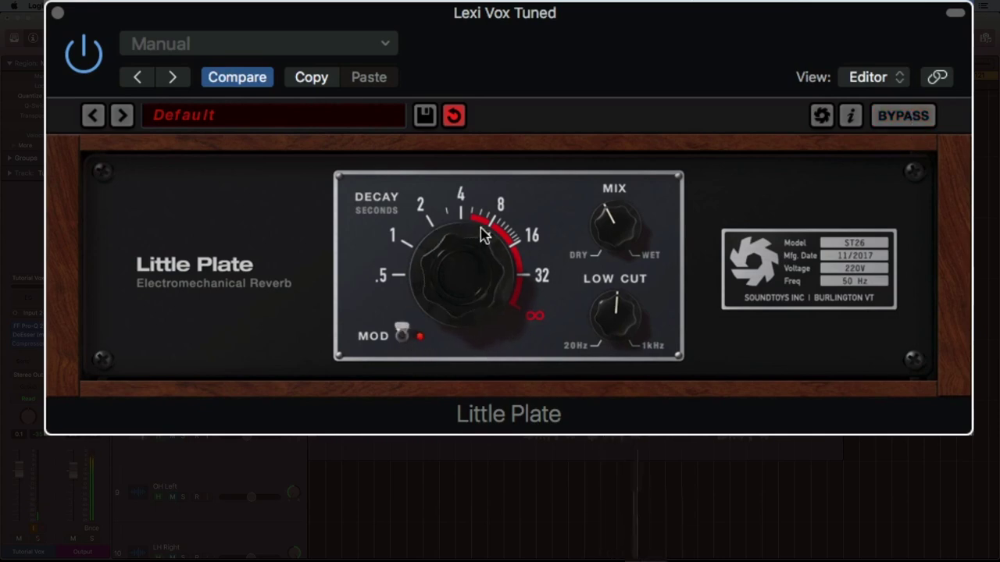
mouse_move(623, 218)
mouse_down()
mouse_move(635, 295)
mouse_move(660, 339)
mouse_move(620, 216)
mouse_up()
click(403, 335)
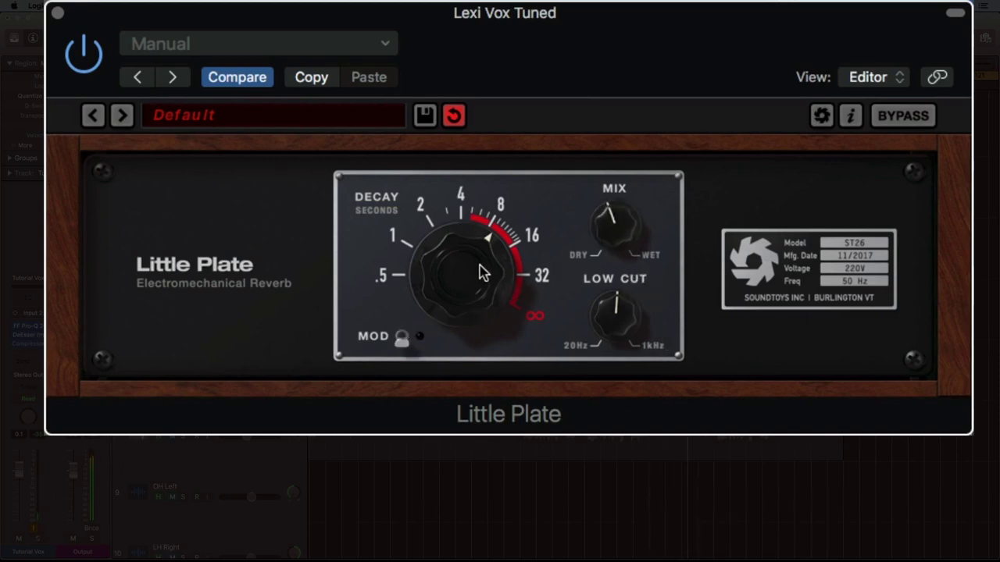
Shorten the decay to 0.5 s, then lengthen it near maximum with the mix leaning dry
drag(479, 256, 495, 398)
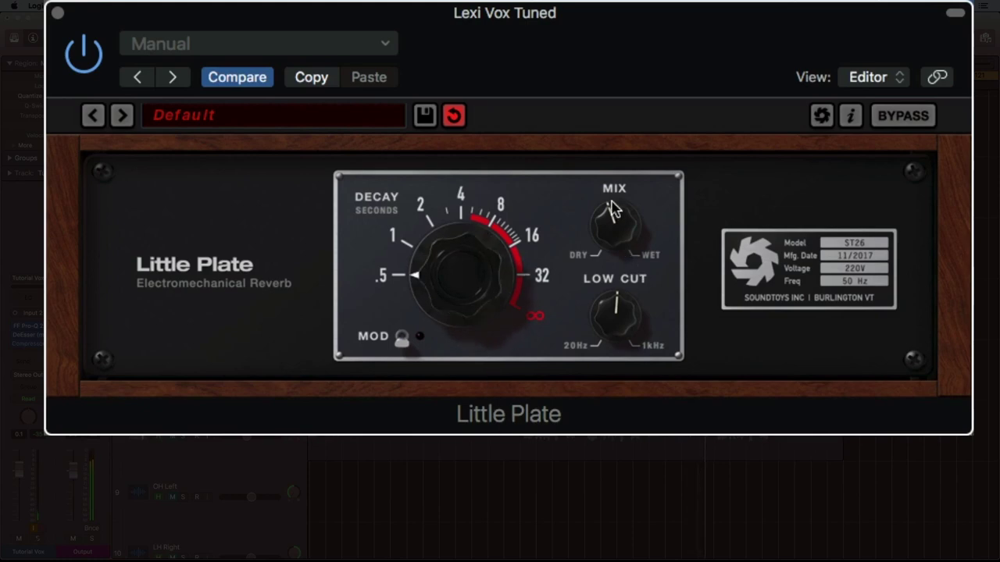
drag(602, 210, 651, 383)
mouse_move(620, 230)
mouse_down()
mouse_move(618, 151)
mouse_move(607, 196)
mouse_up()
mouse_move(484, 279)
mouse_down()
mouse_move(481, 221)
mouse_move(464, 268)
mouse_move(464, 84)
mouse_up()
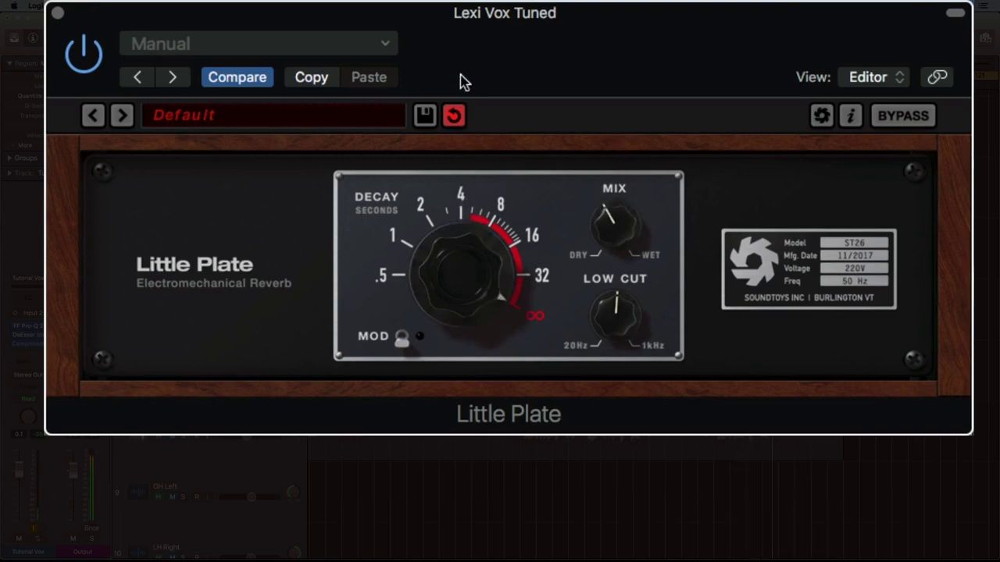
drag(628, 222, 654, 330)
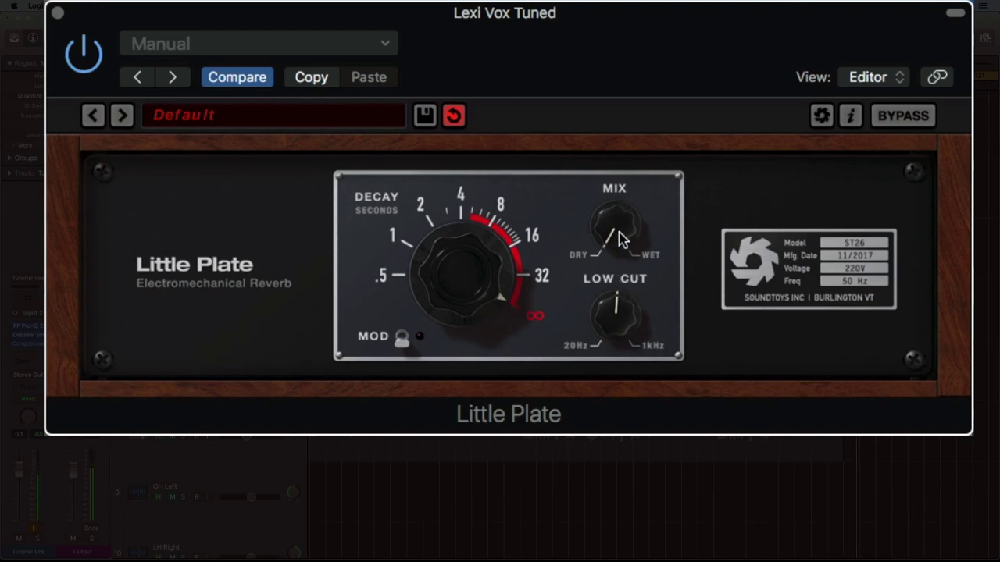
Push the Little Plate mix knob up, then bring it back down toward dry
drag(617, 238, 620, 179)
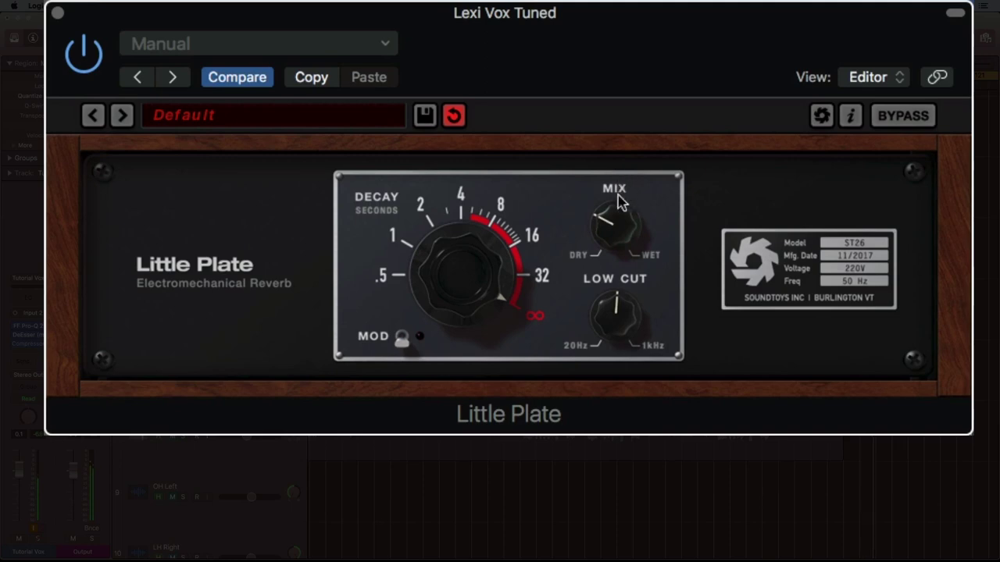
drag(625, 239, 613, 213)
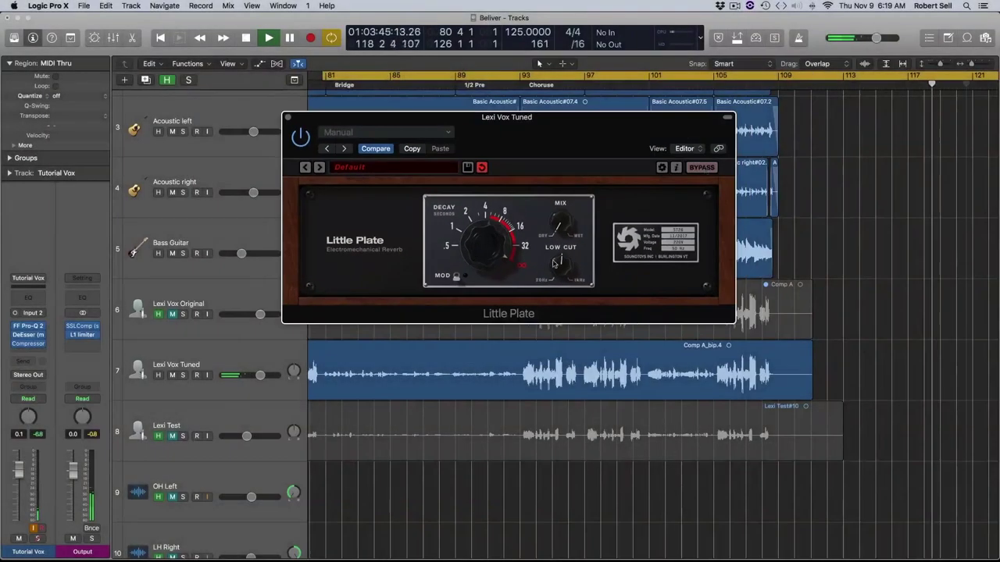
Engage BYPASS on Little Plate, keeping its long decay and dry-leaning mix
click(702, 168)
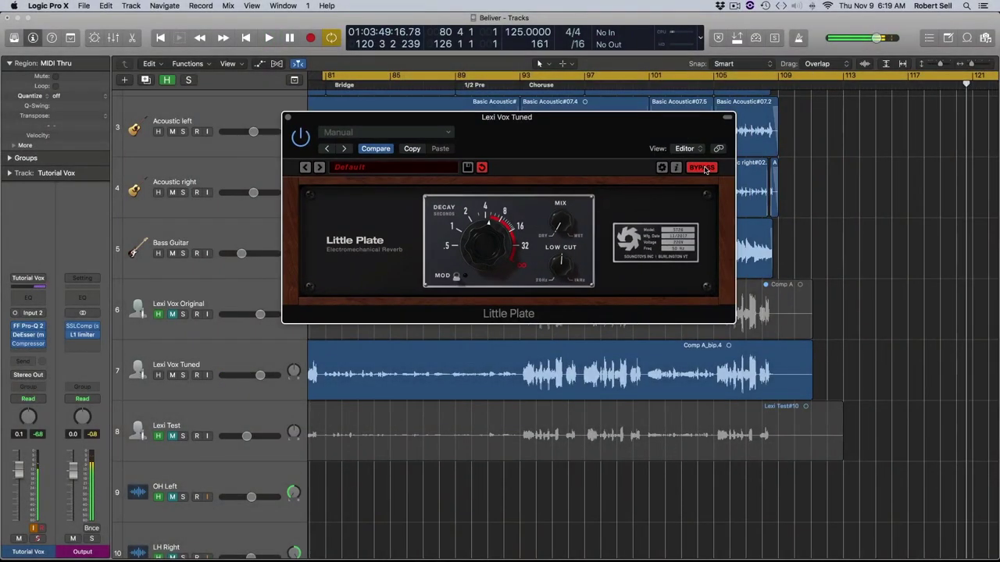